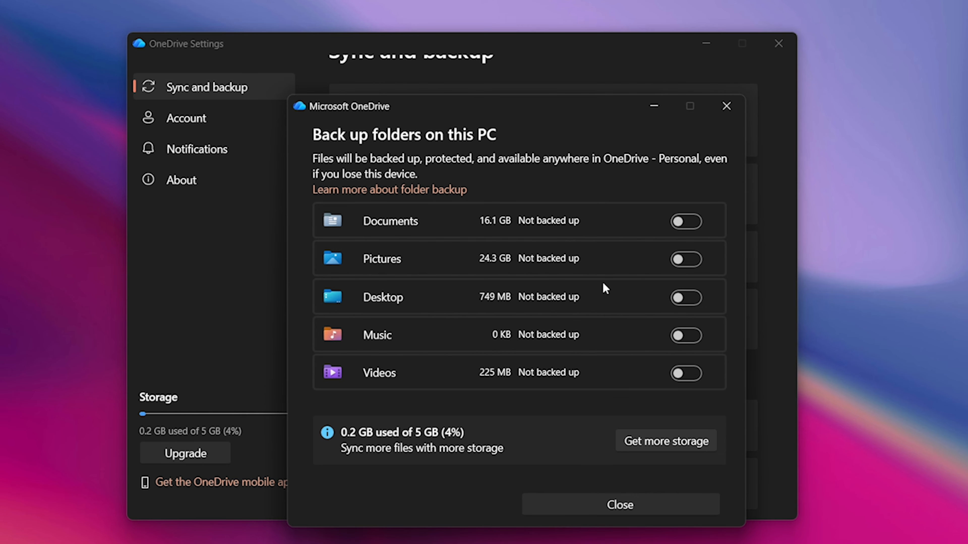
# Close the folder backup window, review the sync and backup options, and open the online import options for cloud photos and files
pyautogui.click(602, 509)
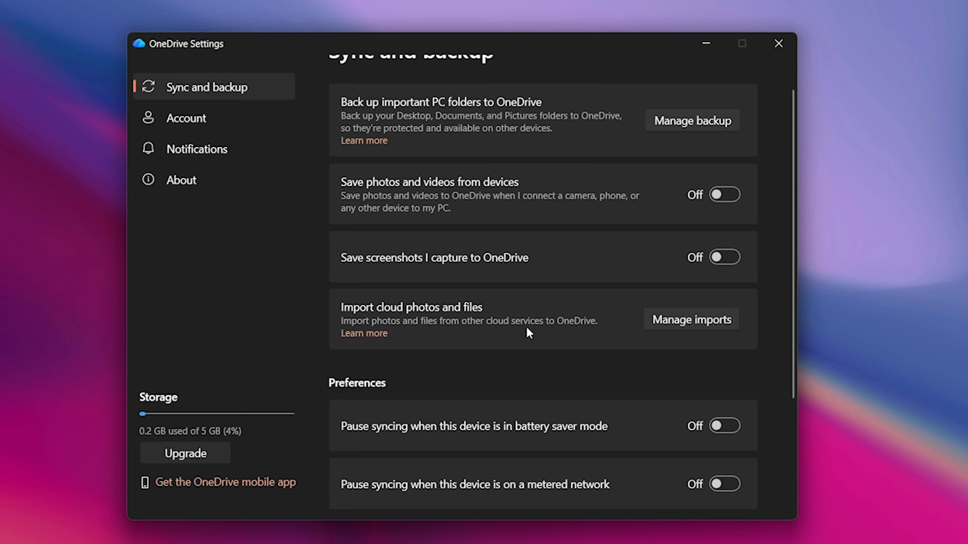
pyautogui.scroll(-2, 529, 333)
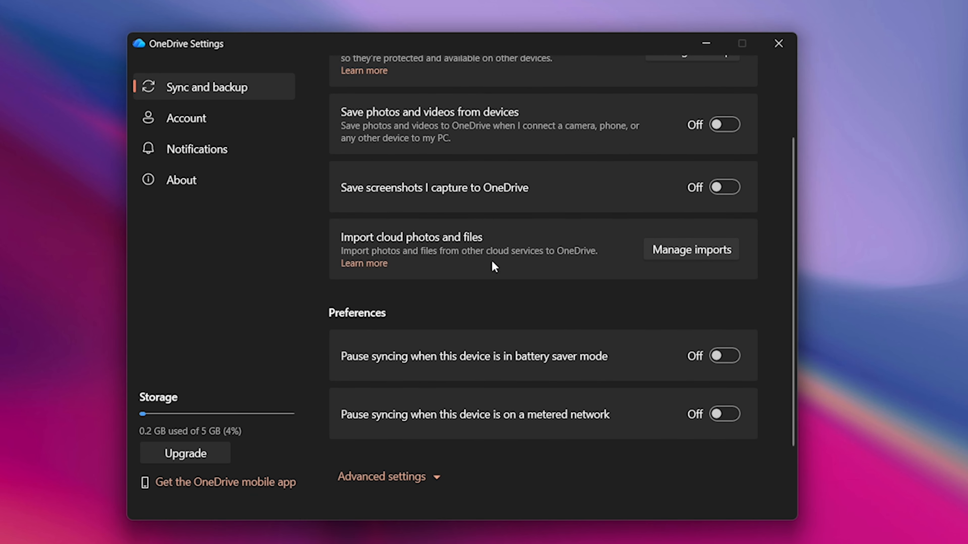
pyautogui.scroll(2, 455, 283)
pyautogui.scroll(1, 455, 283)
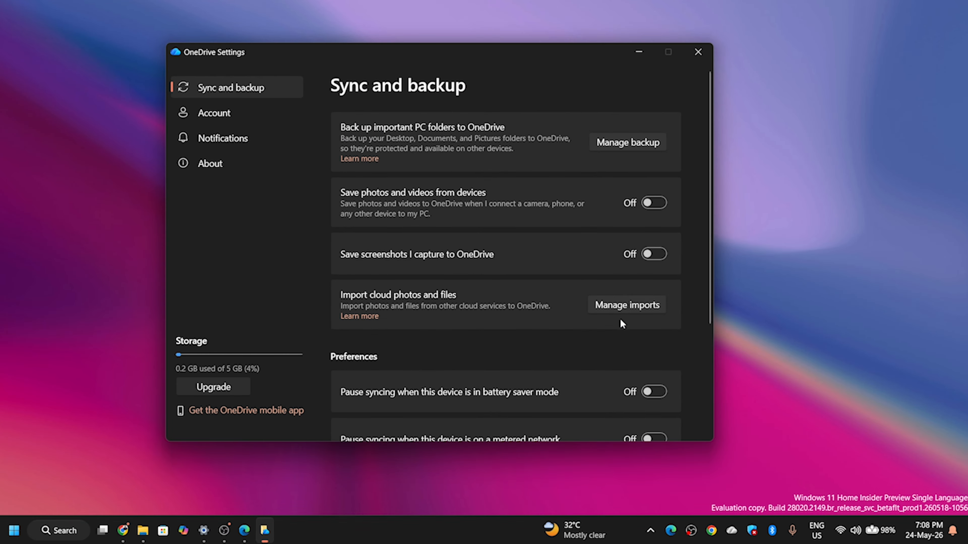
pyautogui.click(613, 302)
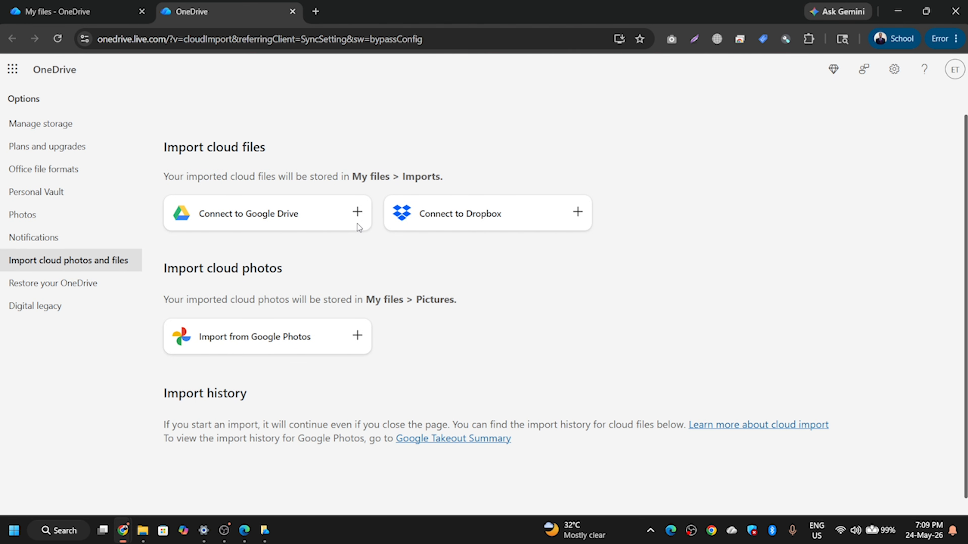
pyautogui.click(36, 128)
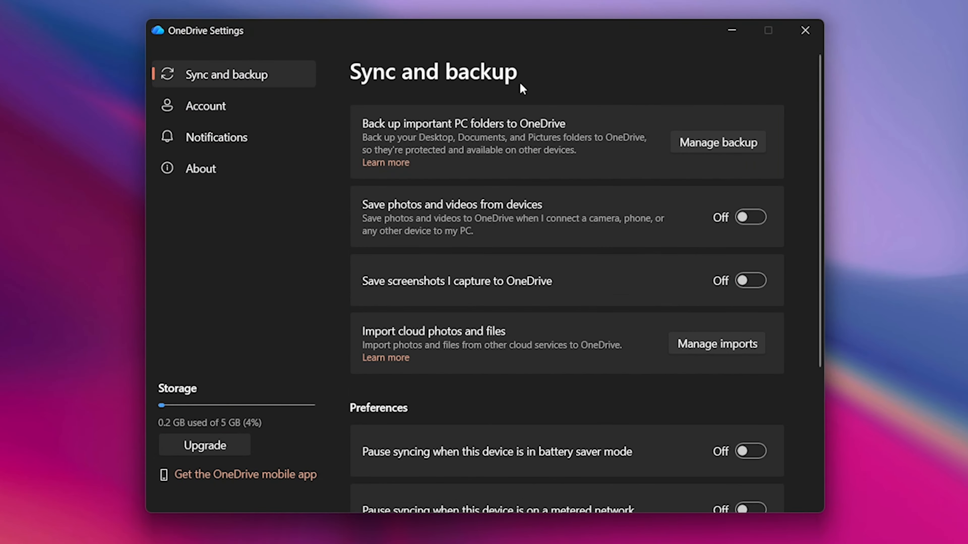
# Unlink the OneDrive account from this PC in the account settings and confirm the unlinking
pyautogui.click(195, 108)
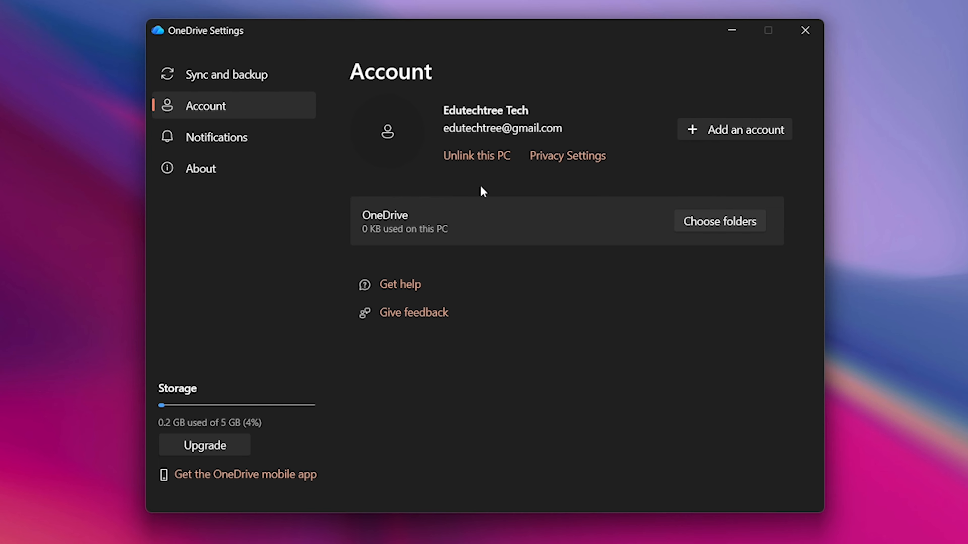
pyautogui.click(467, 157)
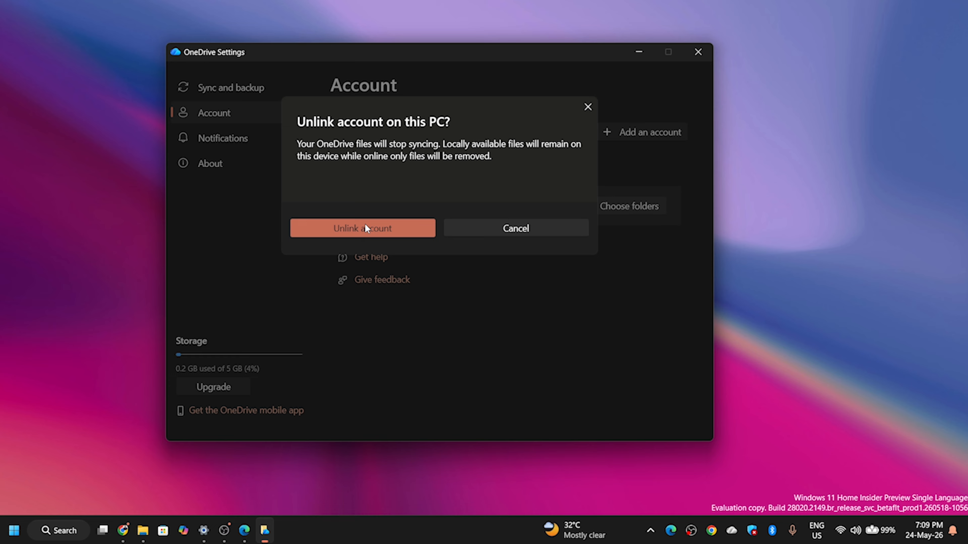
pyautogui.click(365, 228)
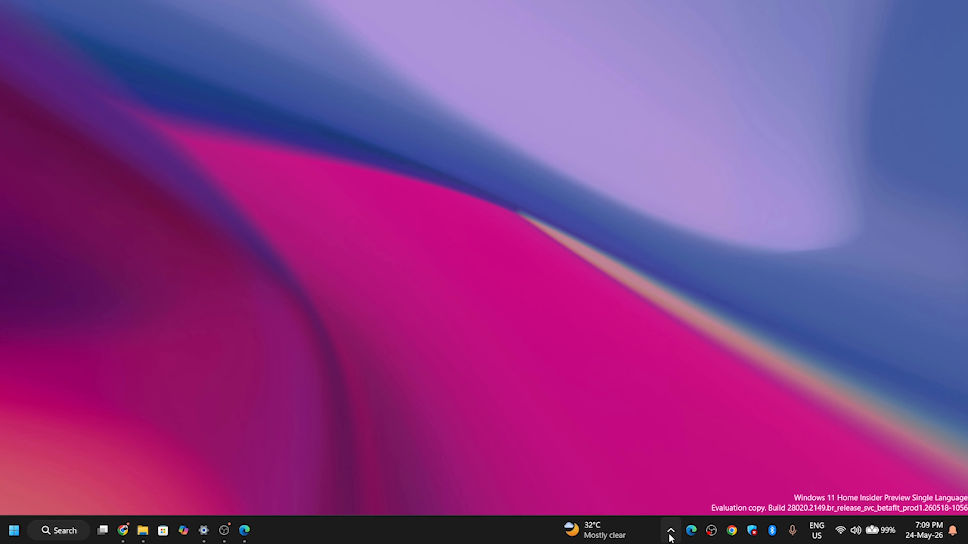
# Reopen the settings of the disconnected OneDrive client and confirm unlinking this PC once more
pyautogui.click(671, 533)
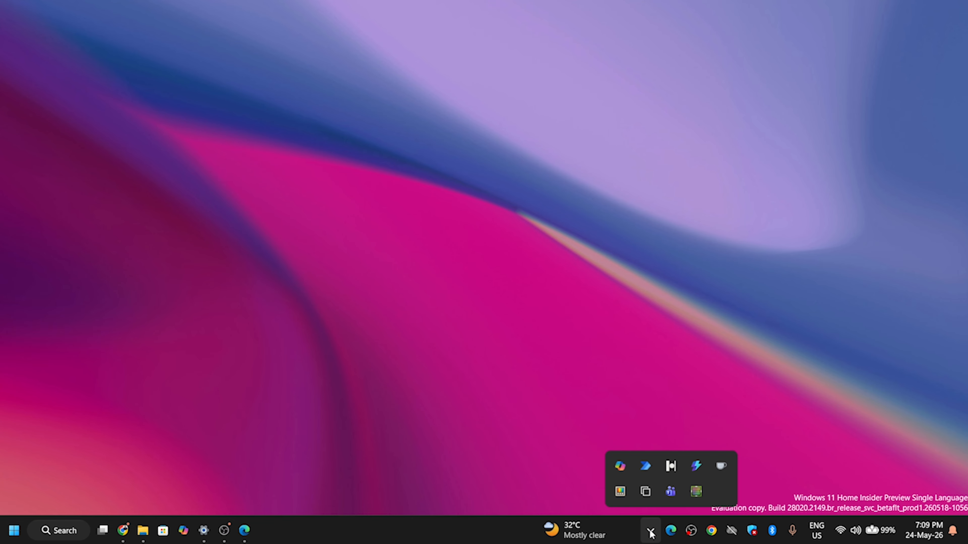
pyautogui.click(732, 531)
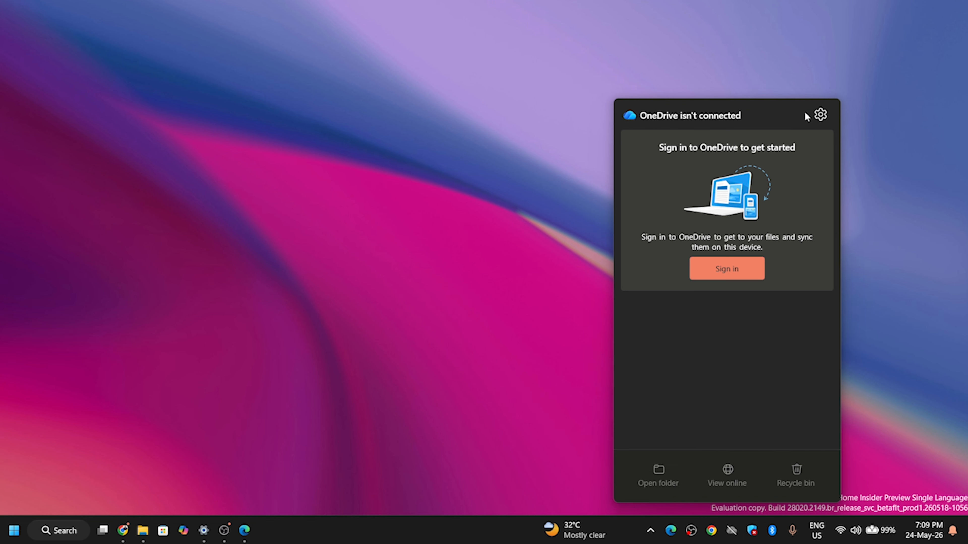
pyautogui.click(821, 114)
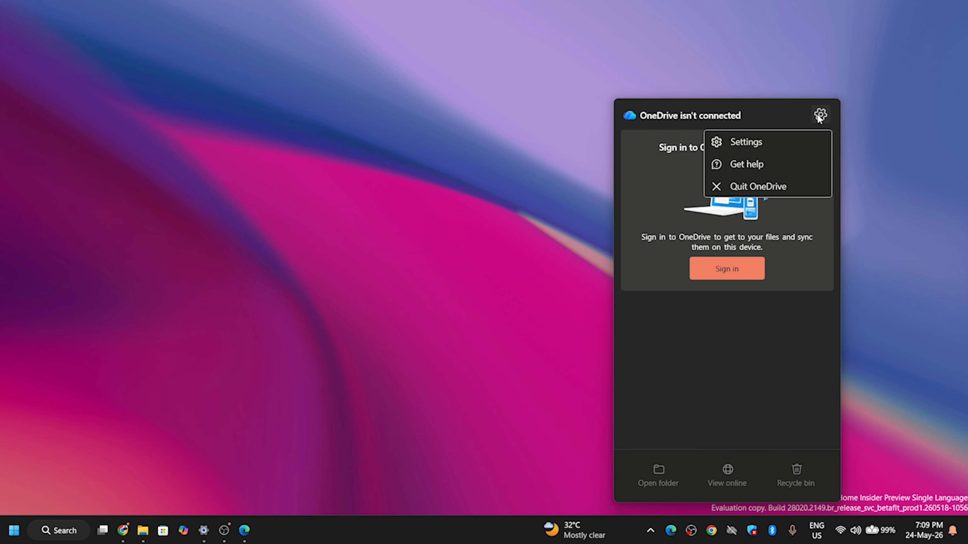
pyautogui.click(746, 143)
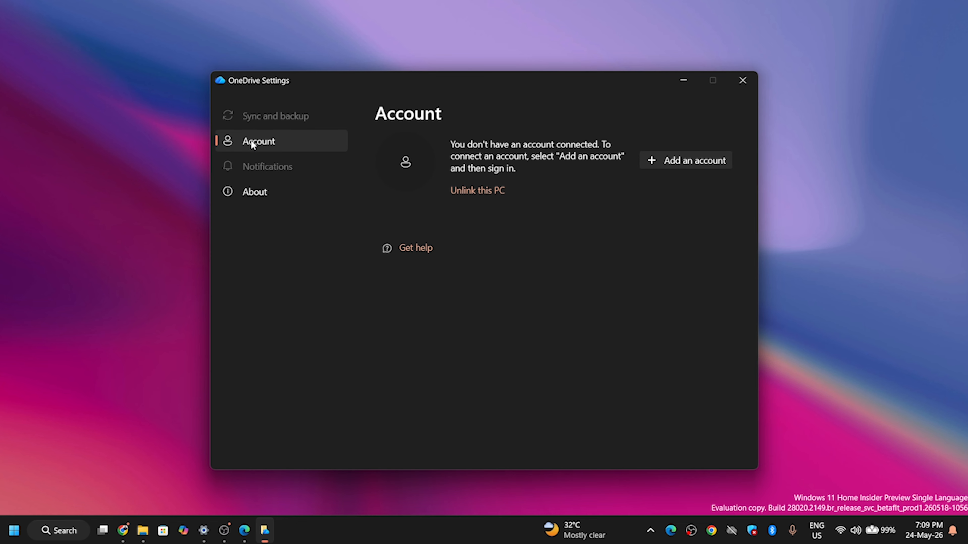
pyautogui.click(471, 193)
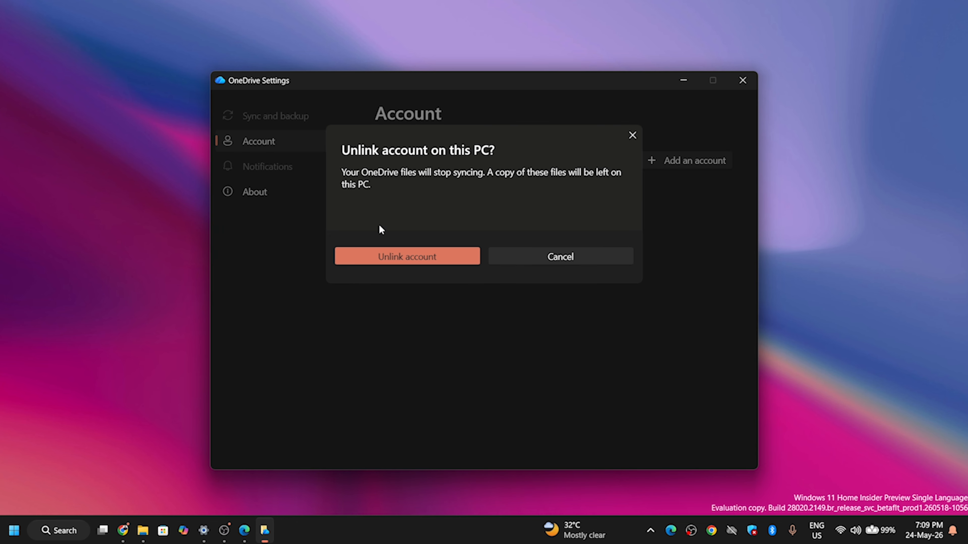
pyautogui.click(395, 260)
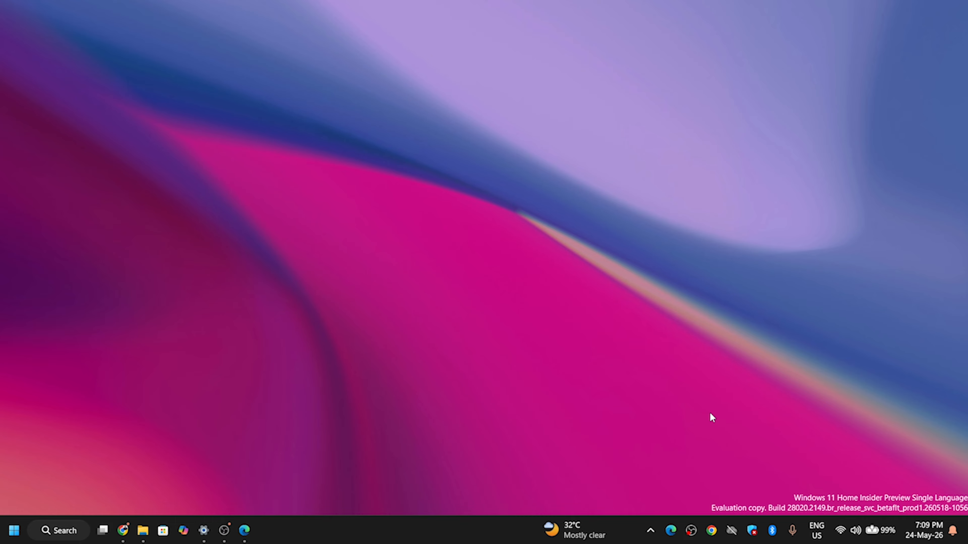
# Quit the OneDrive client running in the background and confirm the exit
pyautogui.moveTo(734, 536)
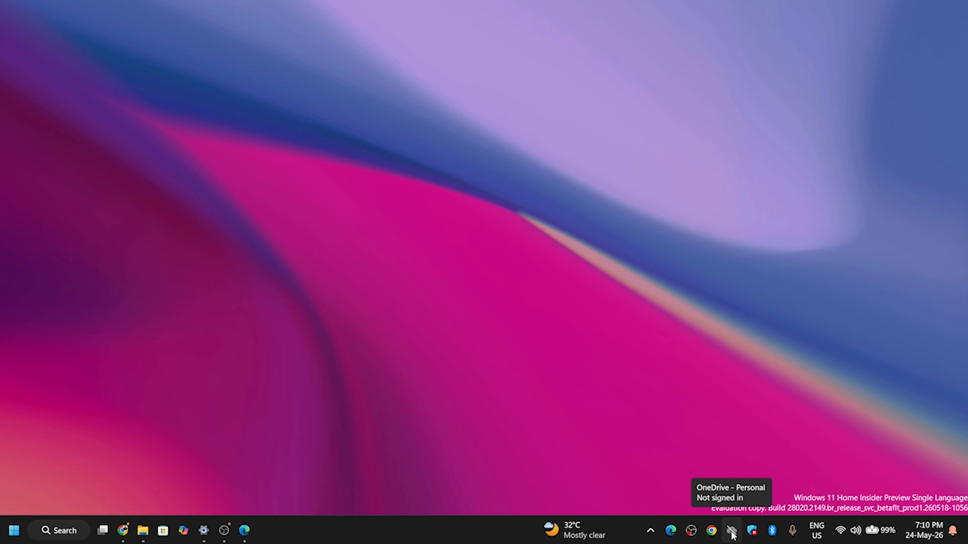
pyautogui.rightClick(734, 536)
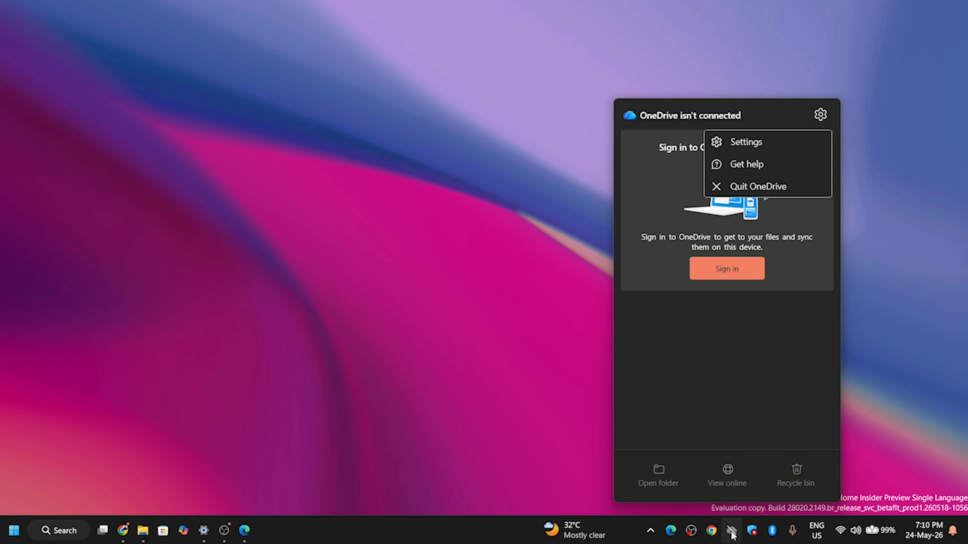
pyautogui.click(737, 187)
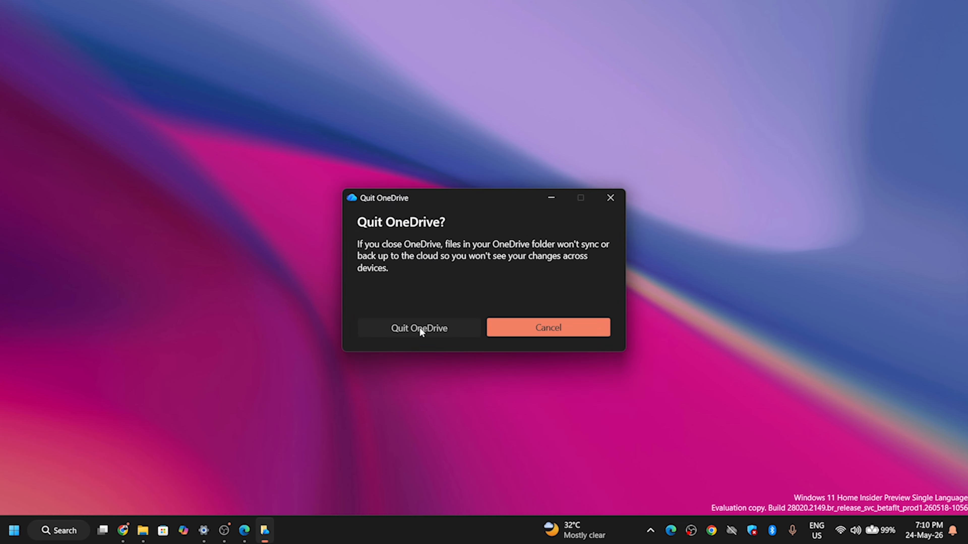
pyautogui.click(420, 328)
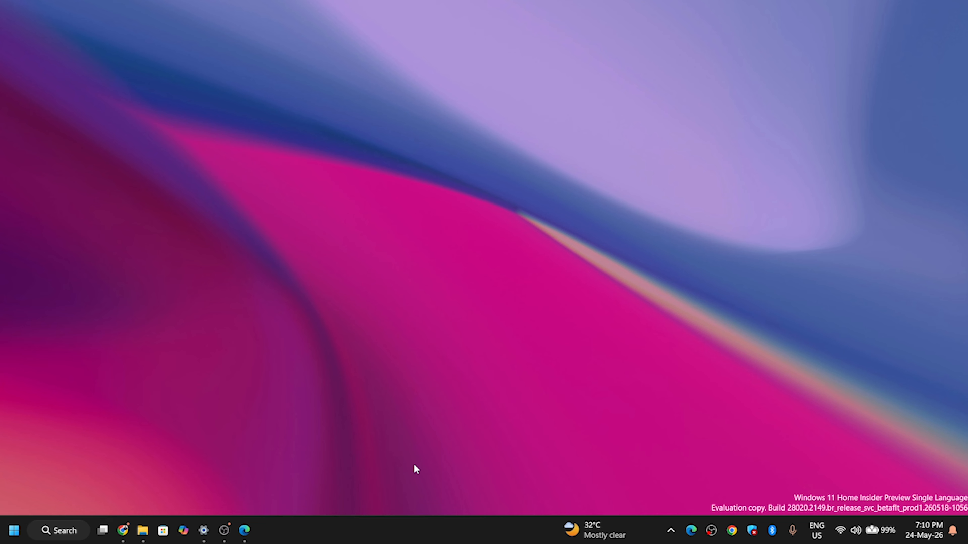
# Open Task Manager and show its list of startup apps
pyautogui.rightClick(387, 533)
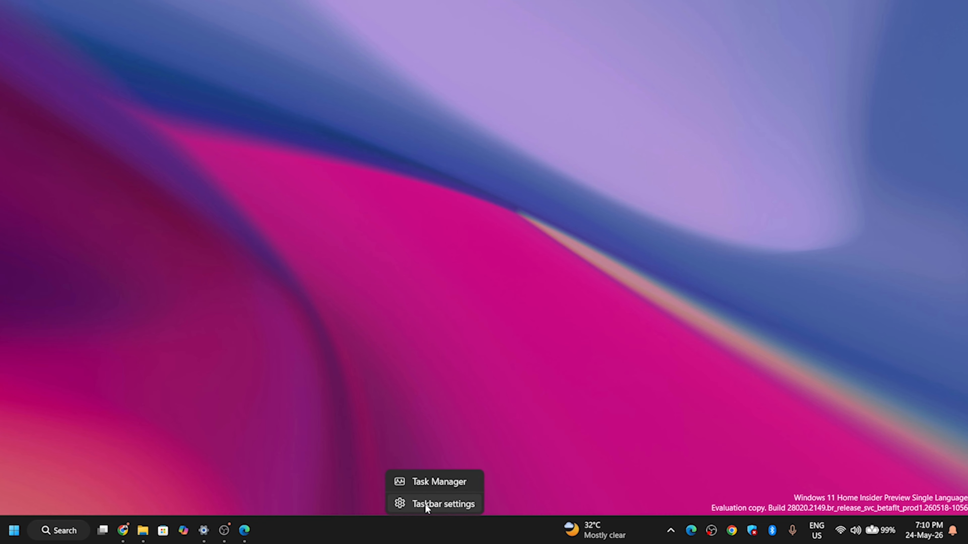
pyautogui.click(424, 481)
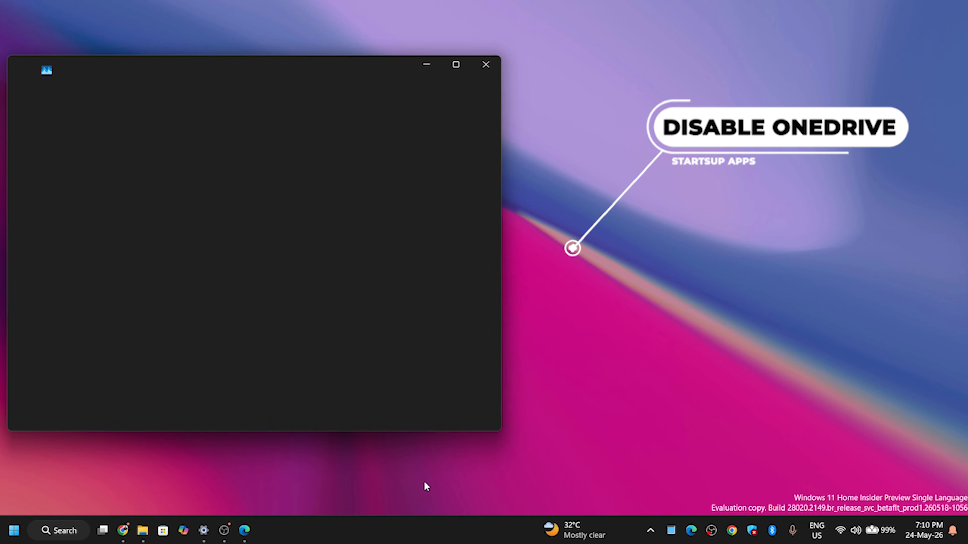
pyautogui.moveTo(356, 64); pyautogui.dragTo(447, 53)
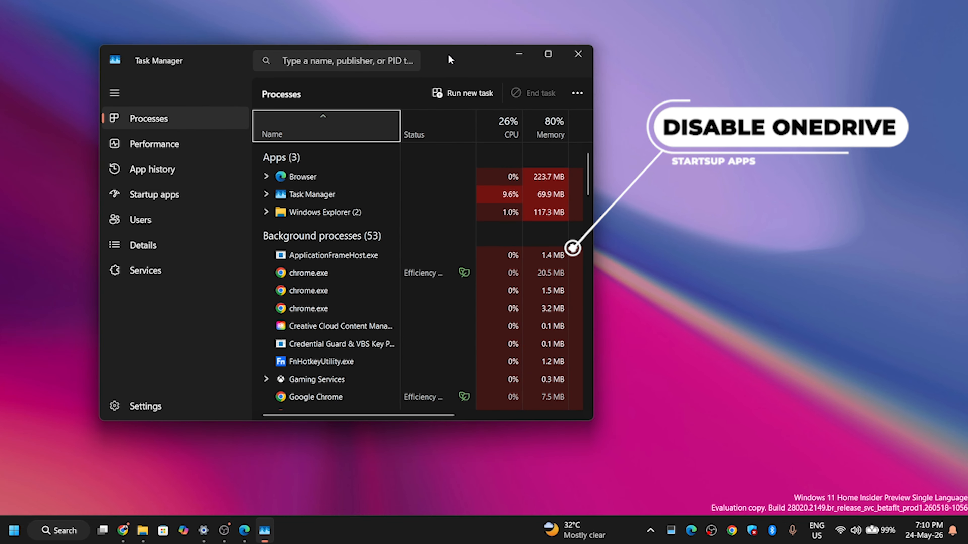
pyautogui.click(139, 173)
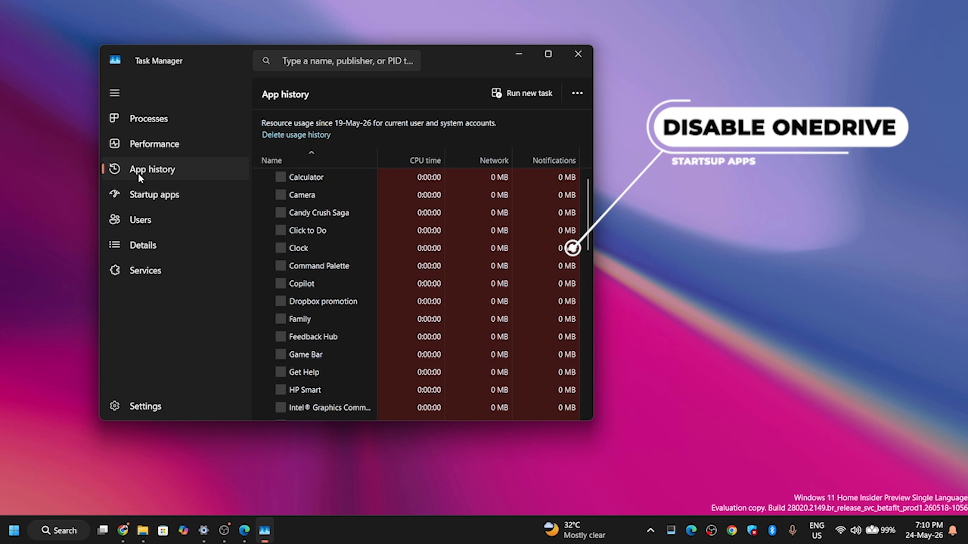
pyautogui.click(142, 205)
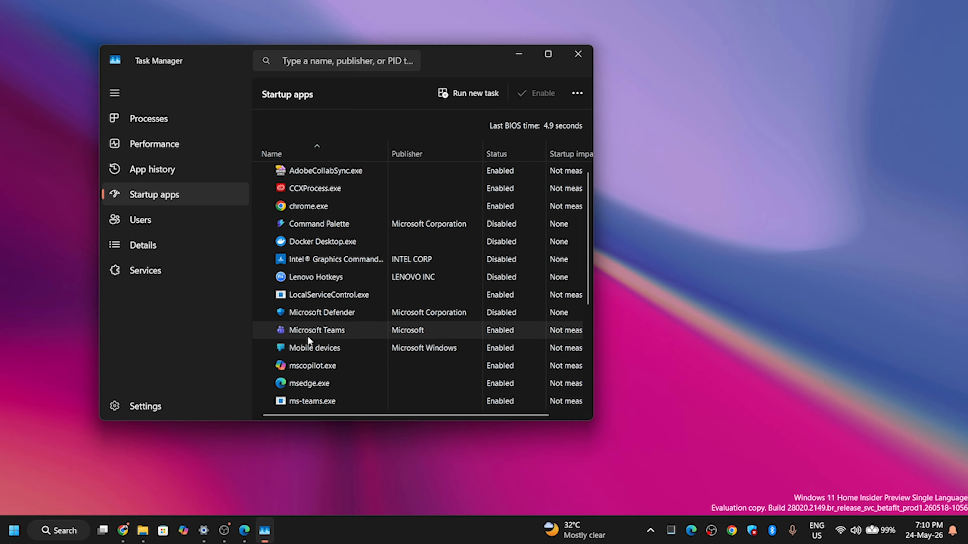
# Find OneDrive.exe among the startup apps, disable it, and minimize Task Manager
pyautogui.scroll(-1, 308, 318)
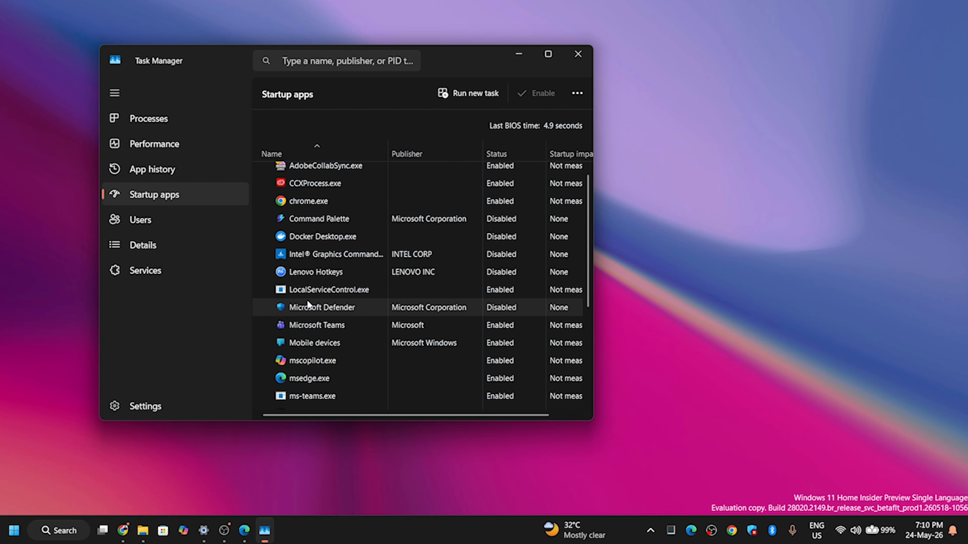
pyautogui.scroll(1, 307, 300)
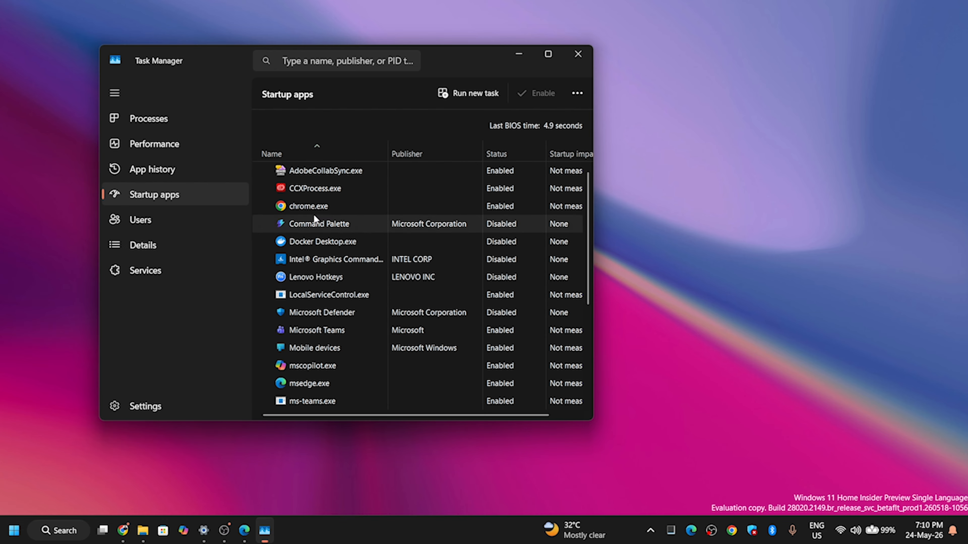
pyautogui.click(315, 170)
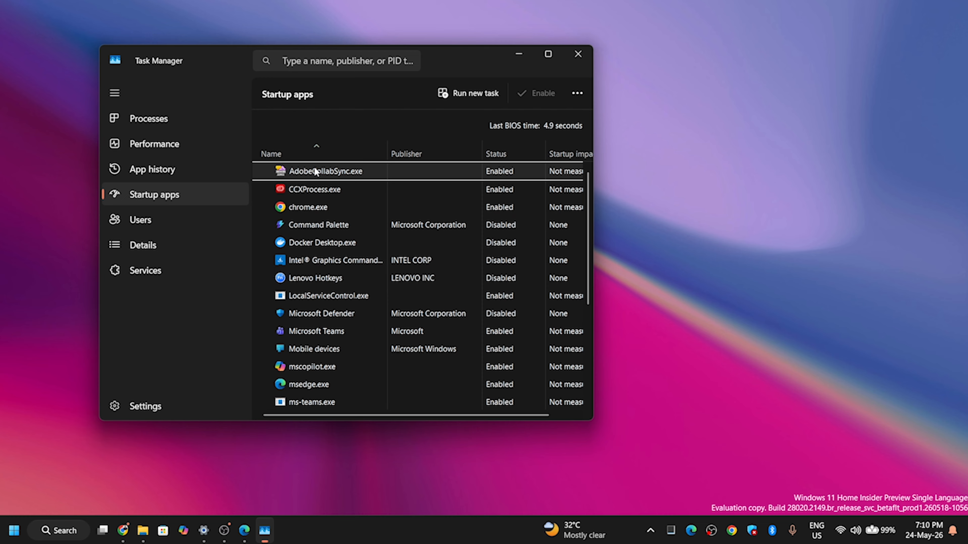
pyautogui.press('Down')
pyautogui.press('Down')
pyautogui.press('Down')
pyautogui.press('Down')
pyautogui.press('Down')
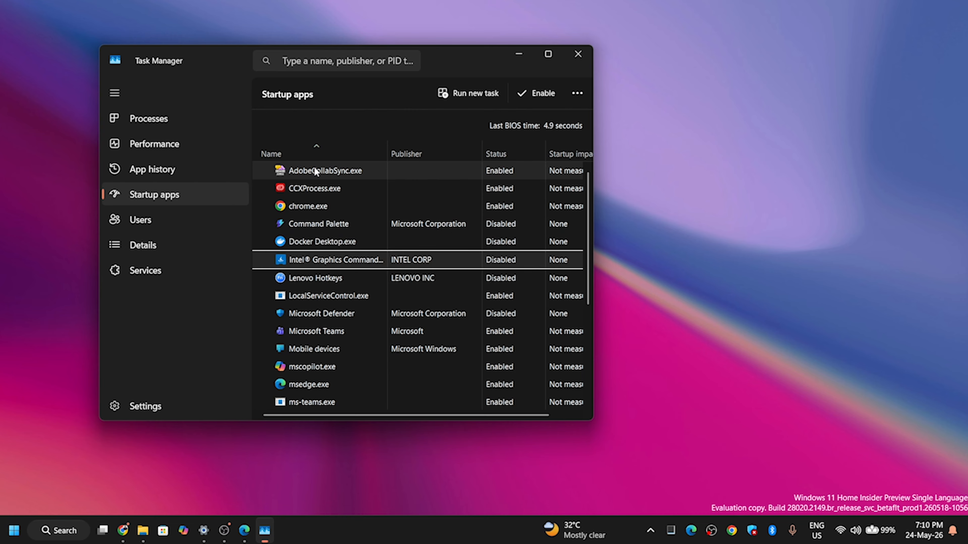
pyautogui.press('Down')
pyautogui.press('Down')
pyautogui.press('Down')
pyautogui.press('Down')
pyautogui.press('Down')
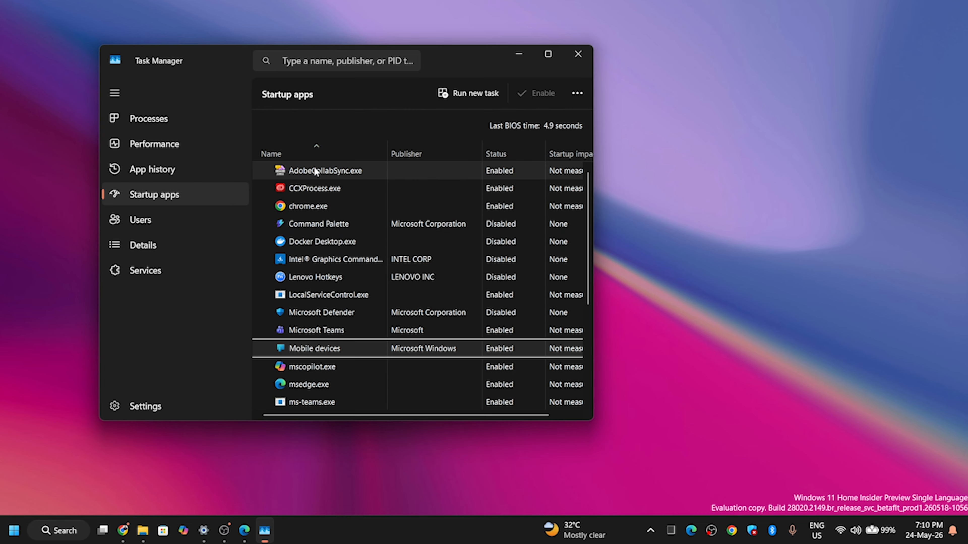
pyautogui.press('Down')
pyautogui.press('Down')
pyautogui.press('Down')
pyautogui.press('Down')
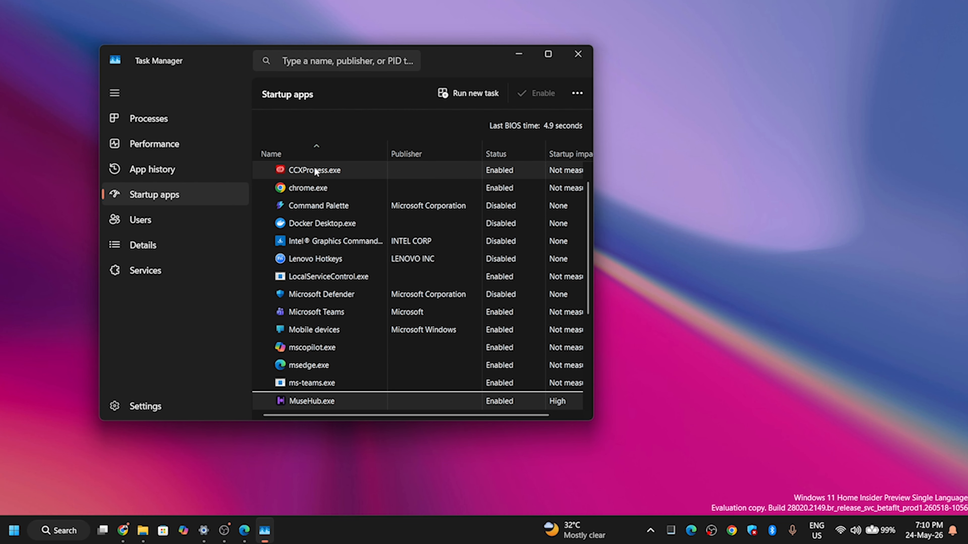
pyautogui.press('Down')
pyautogui.press('Down')
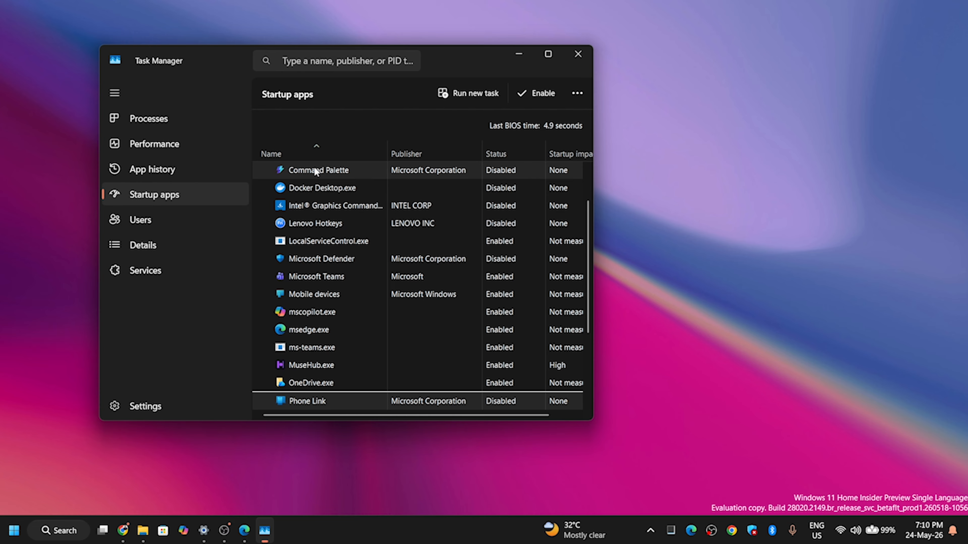
pyautogui.press('Down')
pyautogui.press('Down')
pyautogui.press('Down')
pyautogui.press('Down')
pyautogui.press('Down')
pyautogui.press('Down')
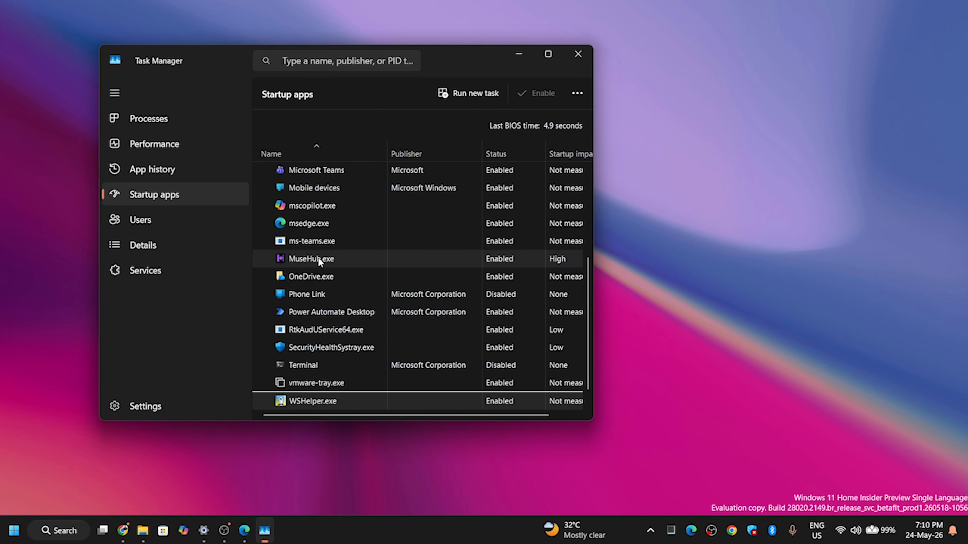
pyautogui.click(307, 278)
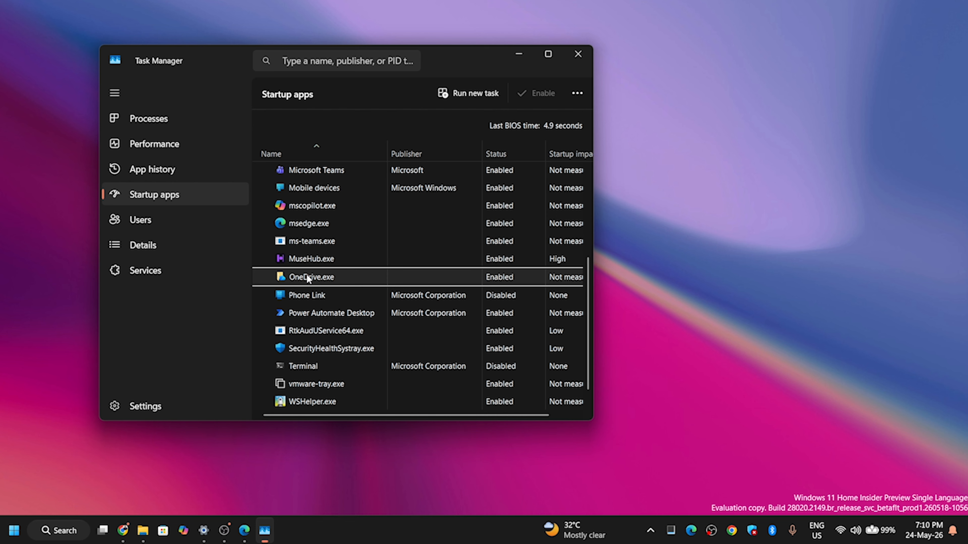
pyautogui.rightClick(308, 278)
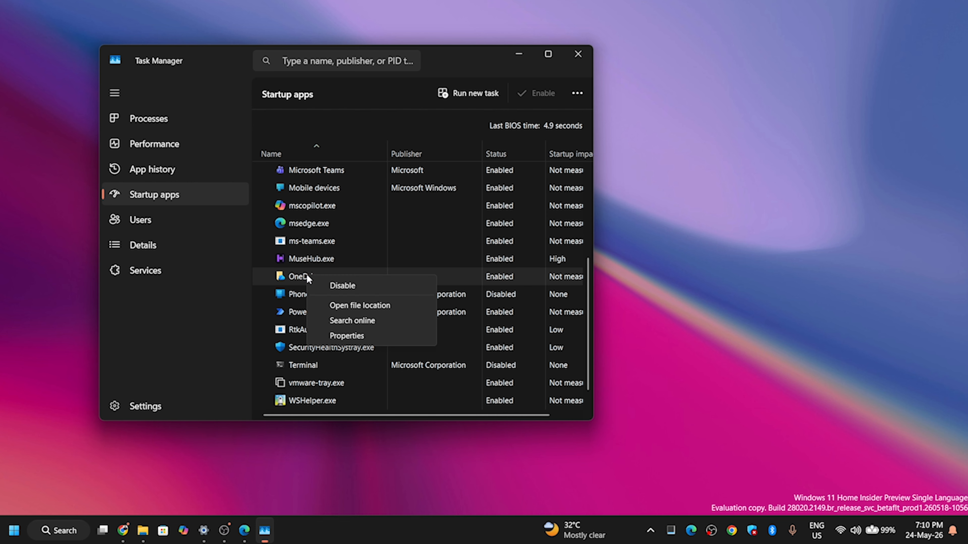
pyautogui.click(340, 286)
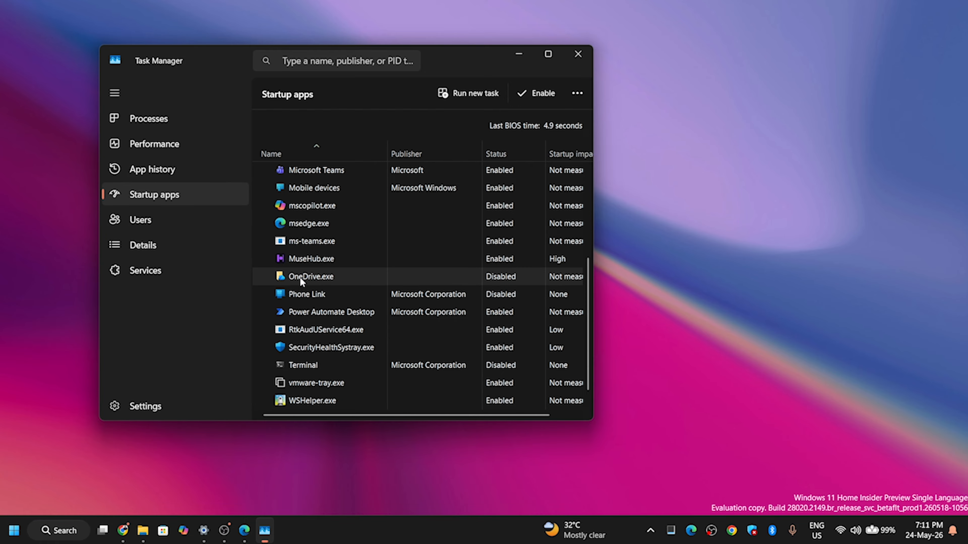
pyautogui.click(518, 55)
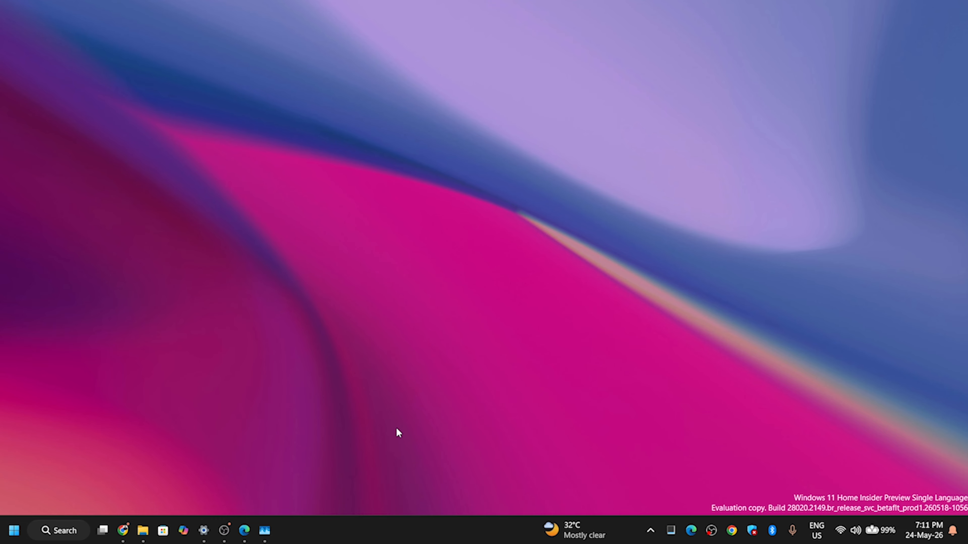
# Open Task Scheduler, show the Task Scheduler Library, and maximize the window
pyautogui.click(56, 532)
pyautogui.write('sched')
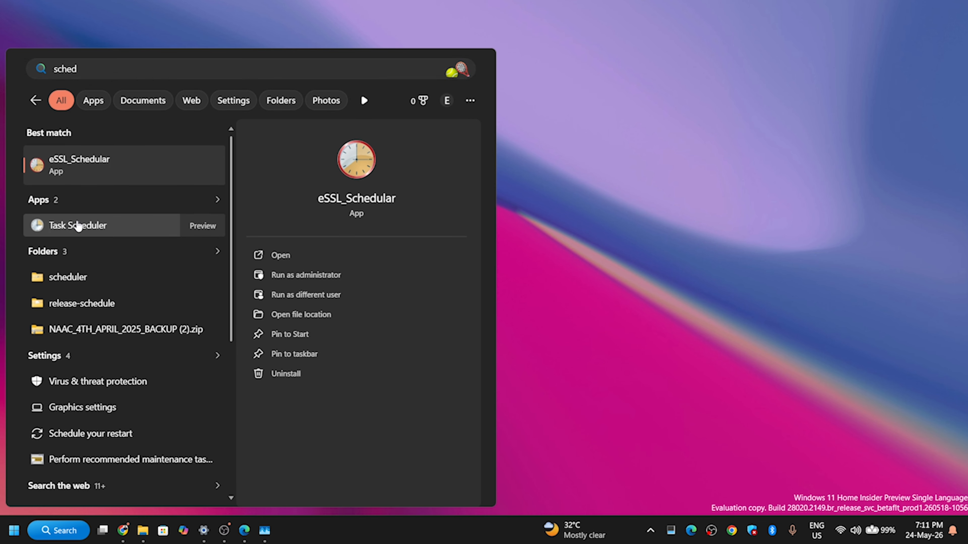
pyautogui.click(78, 224)
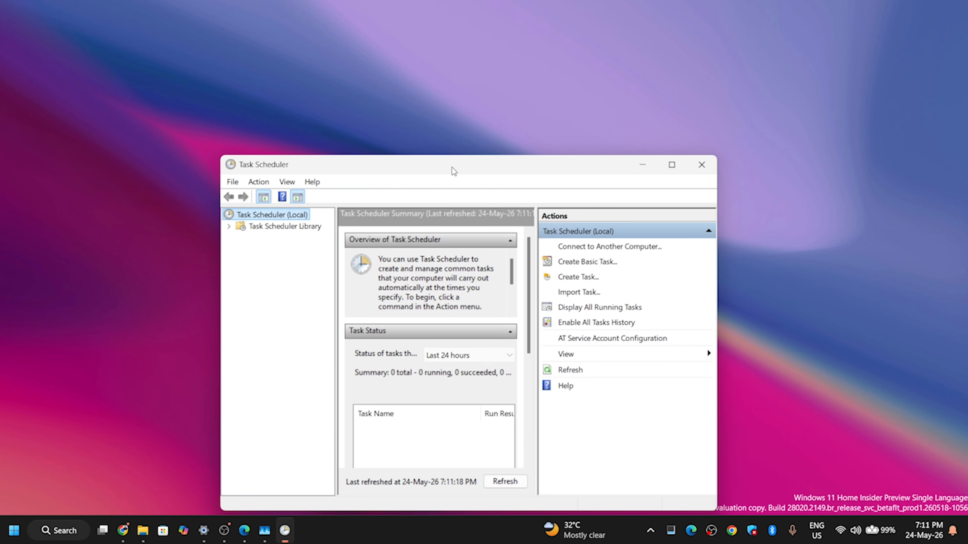
pyautogui.moveTo(451, 168); pyautogui.dragTo(440, 67)
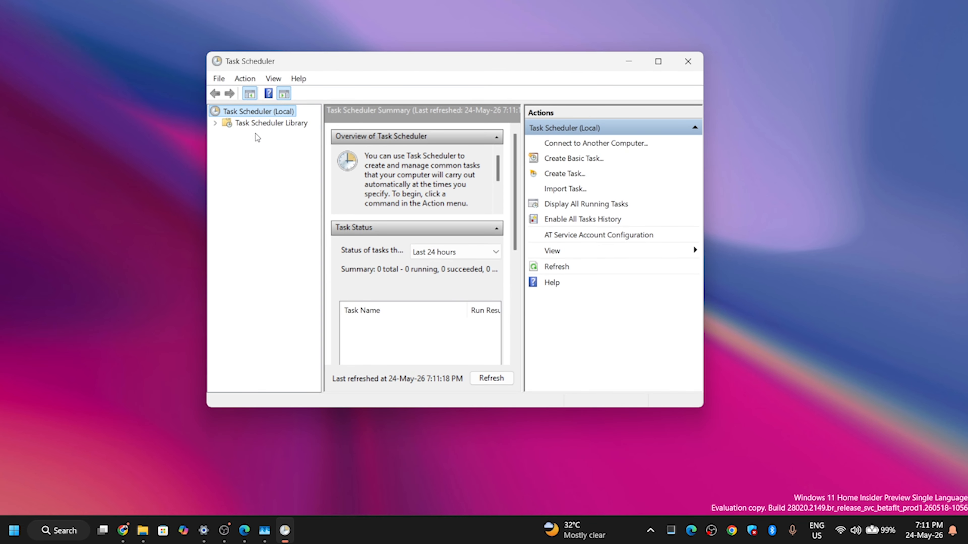
pyautogui.click(249, 124)
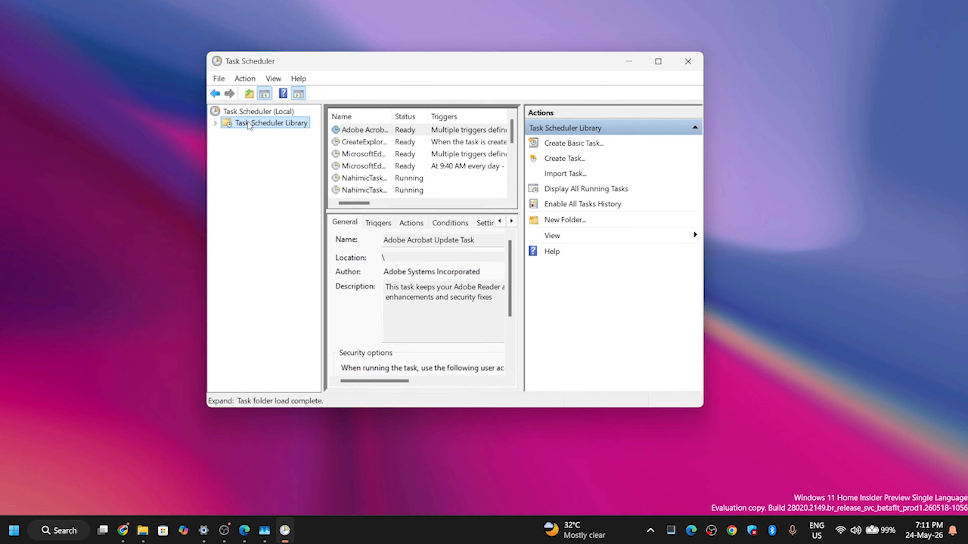
pyautogui.click(667, 61)
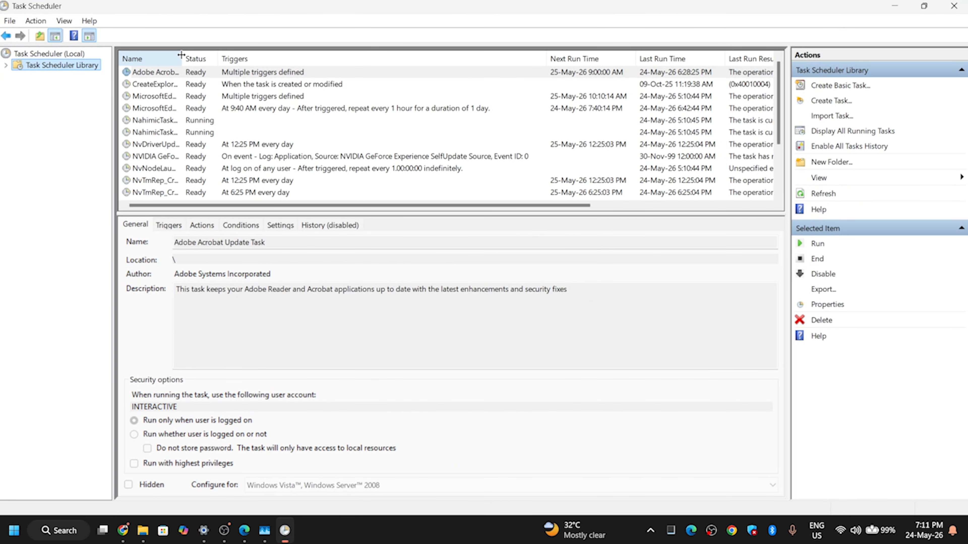
# Widen the task name column, find the OneDrive Per-Machine Standalone Update Task in the library, and disable it
pyautogui.moveTo(182, 58); pyautogui.dragTo(262, 56)
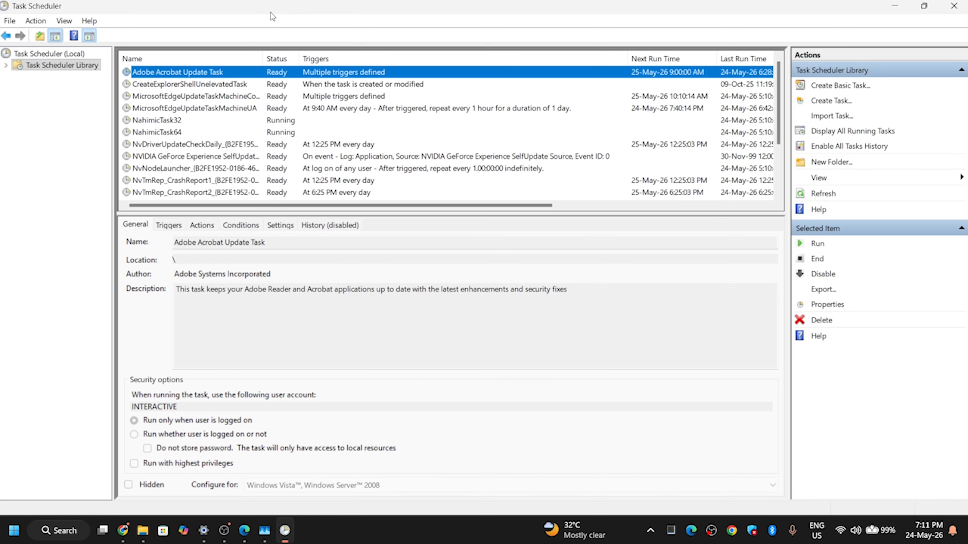
pyautogui.press('Down')
pyautogui.press('Down')
pyautogui.press('Down')
pyautogui.press('Down')
pyautogui.press('Down')
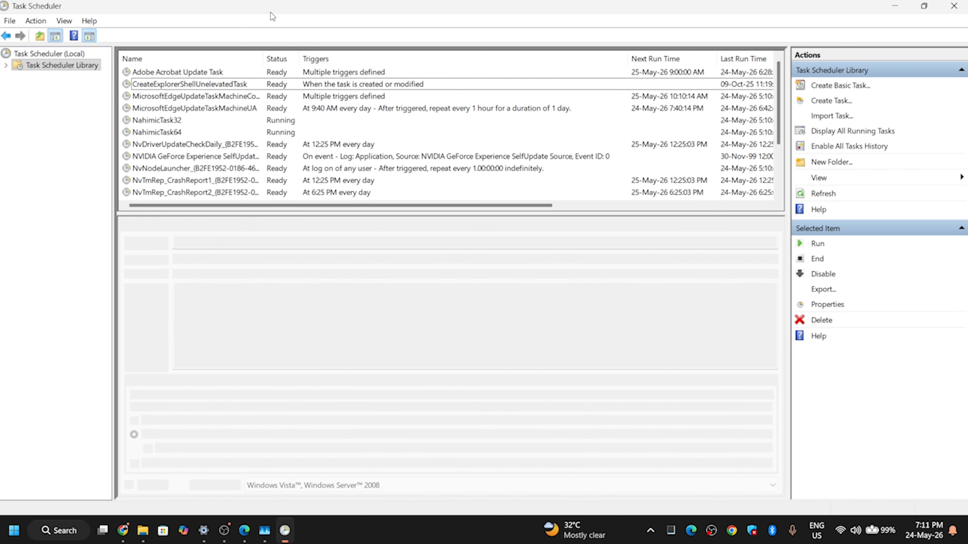
pyautogui.press('Down')
pyautogui.press('Down')
pyautogui.press('Down')
pyautogui.press('Down')
pyautogui.press('Down')
pyautogui.press('Down')
pyautogui.press('Down')
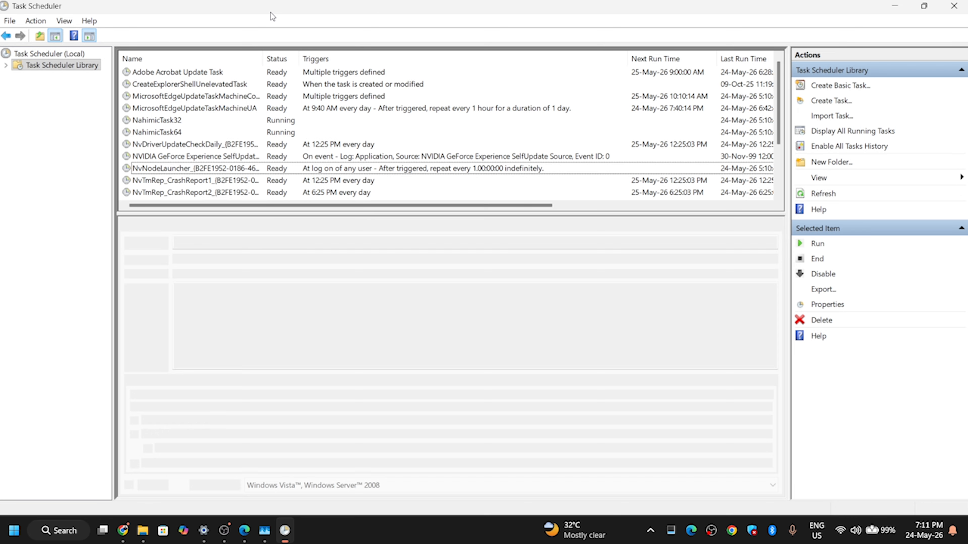
pyautogui.press('Down')
pyautogui.press('Down')
pyautogui.press('Down')
pyautogui.press('Down')
pyautogui.press('Down')
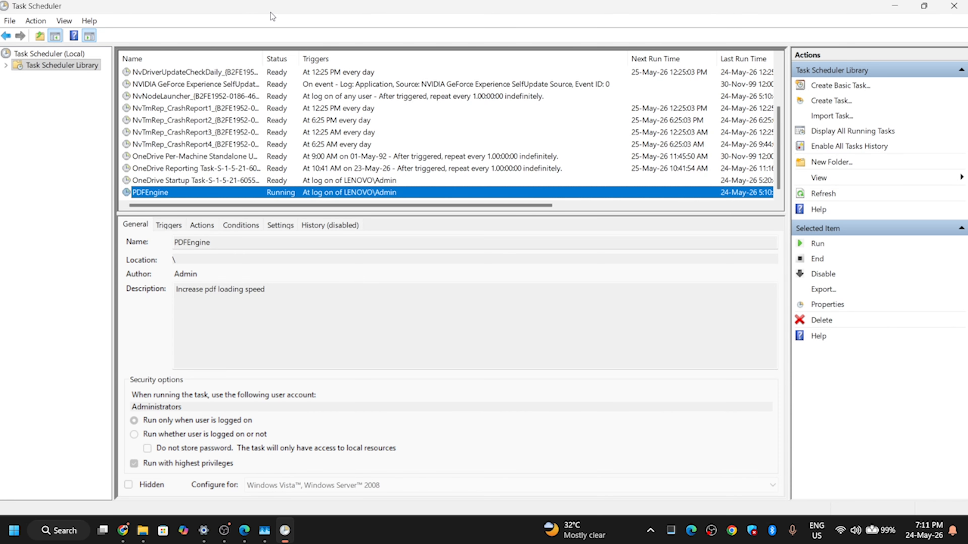
pyautogui.click(150, 159)
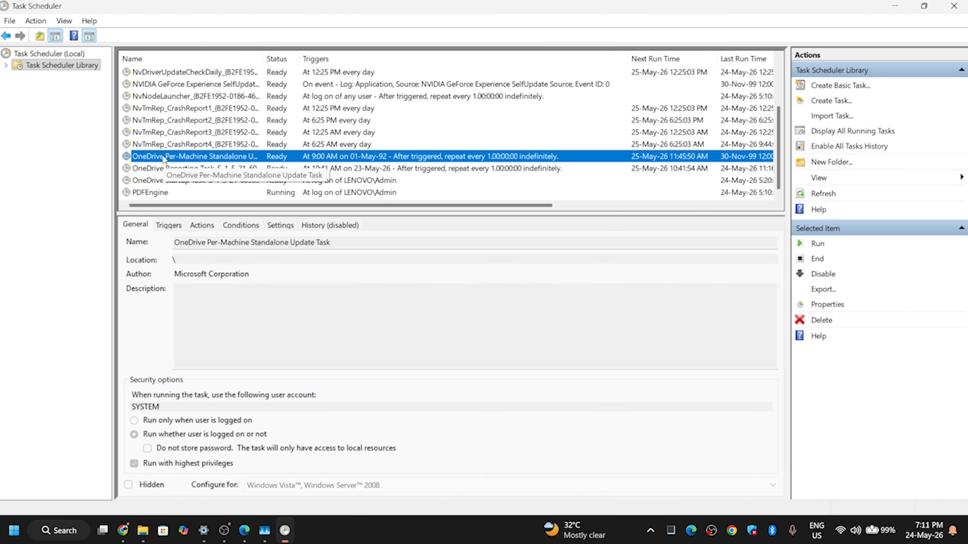
pyautogui.rightClick(164, 158)
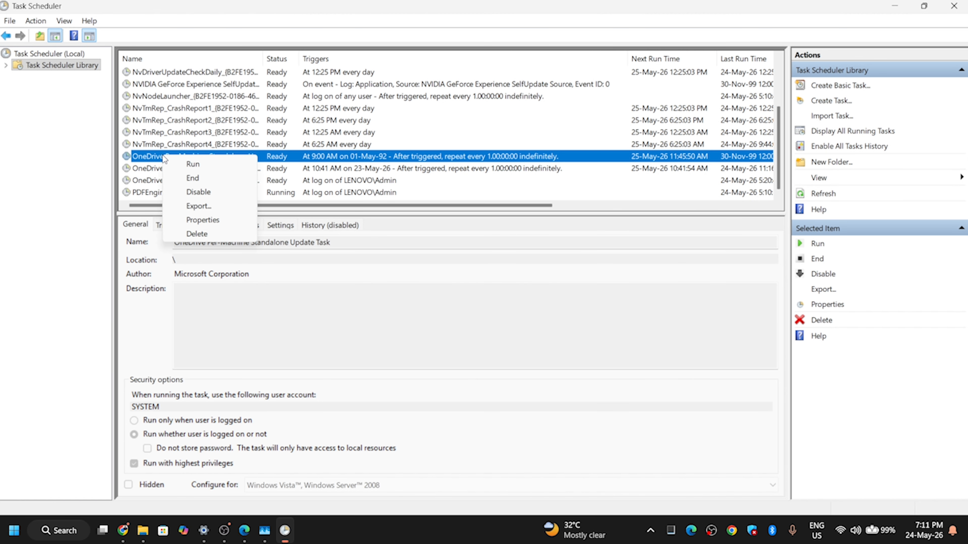
pyautogui.click(194, 192)
# Disable the OneDrive Reporting Task in the Task Scheduler Library
pyautogui.click(174, 170)
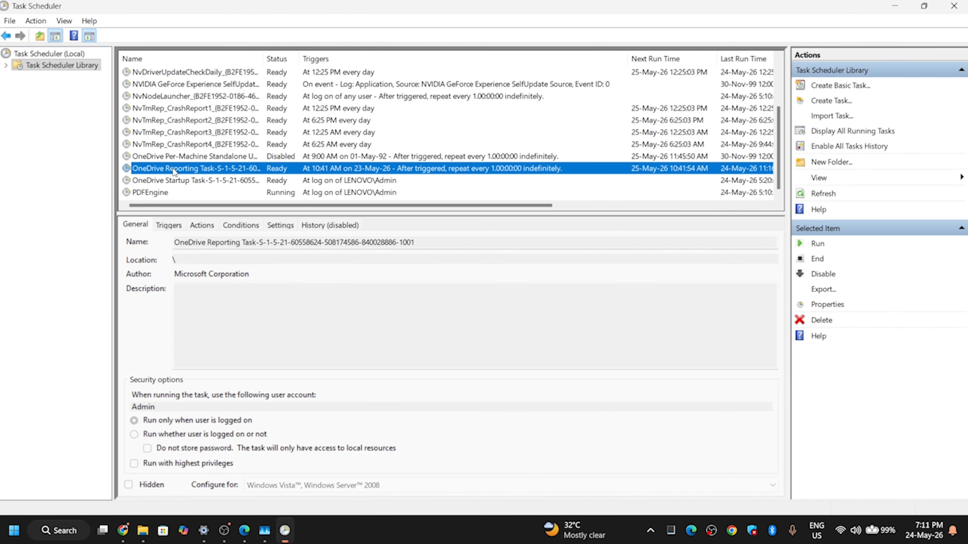
pyautogui.rightClick(173, 171)
pyautogui.click(205, 206)
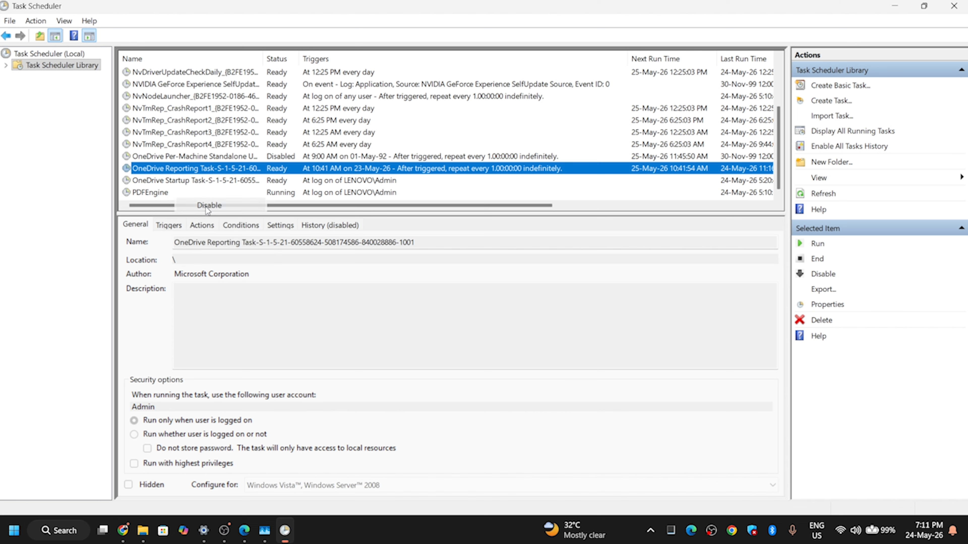
# Disable the OneDrive Startup Task and close Task Scheduler
pyautogui.click(169, 182)
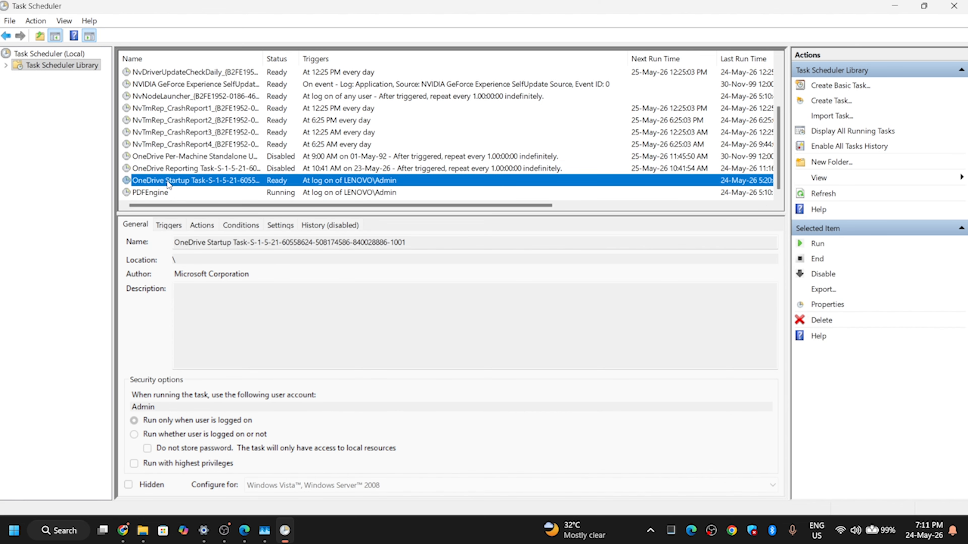
pyautogui.rightClick(186, 182)
pyautogui.click(219, 216)
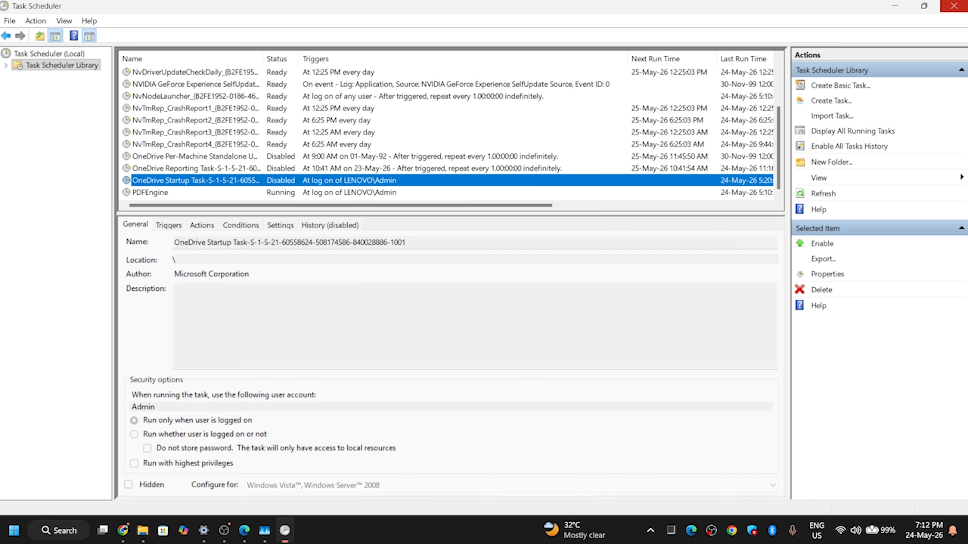
pyautogui.click(955, 6)
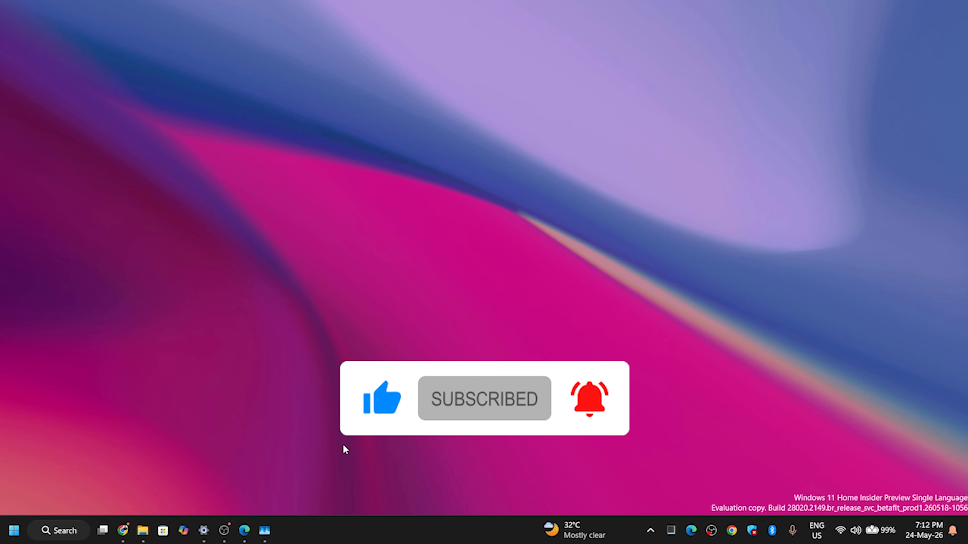
# Switch to the File Explorer window showing the personal OneDrive folder and view its Home page to check the account state
pyautogui.moveTo(144, 530)
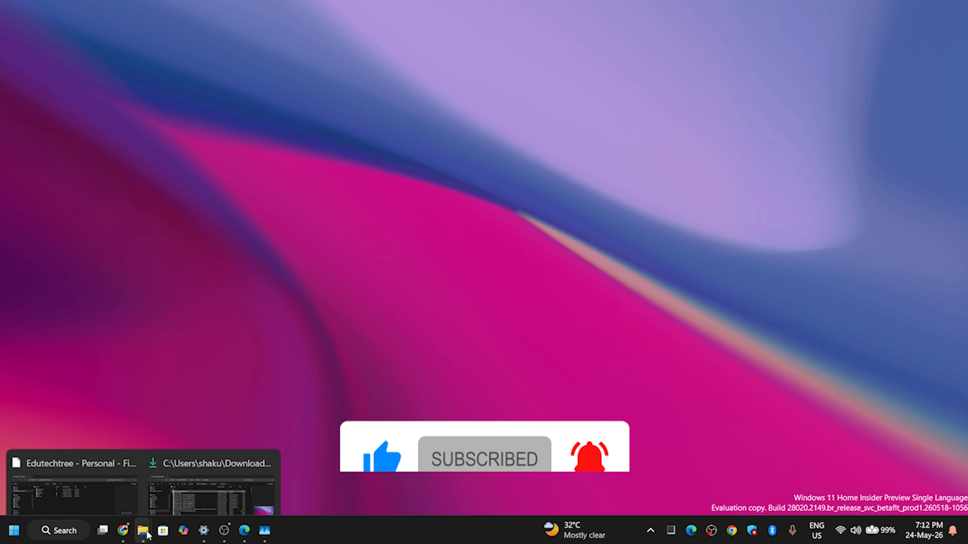
pyautogui.click(112, 499)
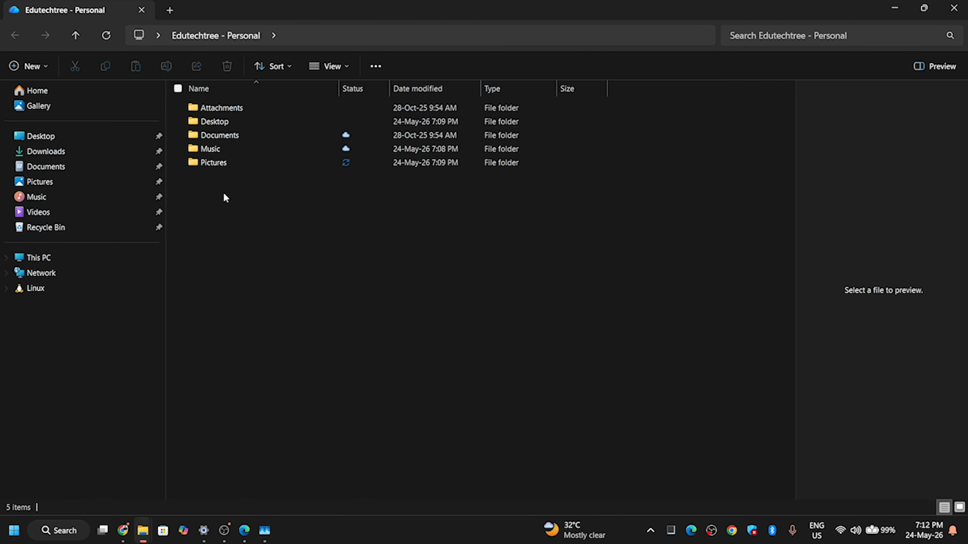
pyautogui.click(40, 96)
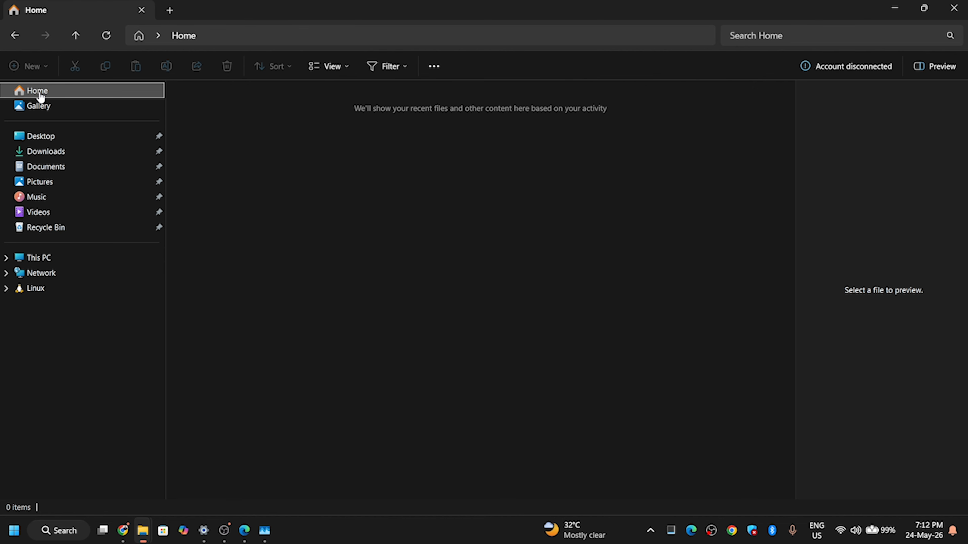